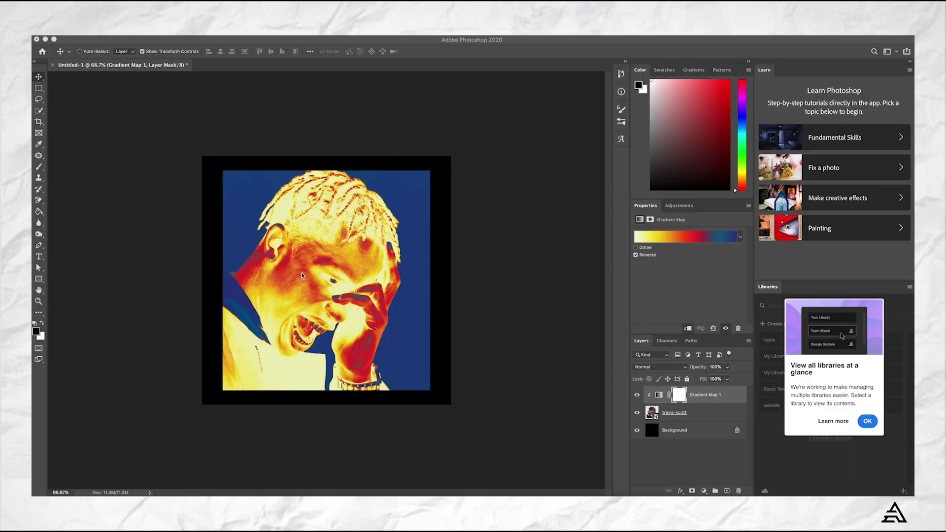
- Delete the photo layer and the Gradient Map layer, leaving only the black Background
click(696, 412)
key(Delete)
click(693, 395)
key(Delete)
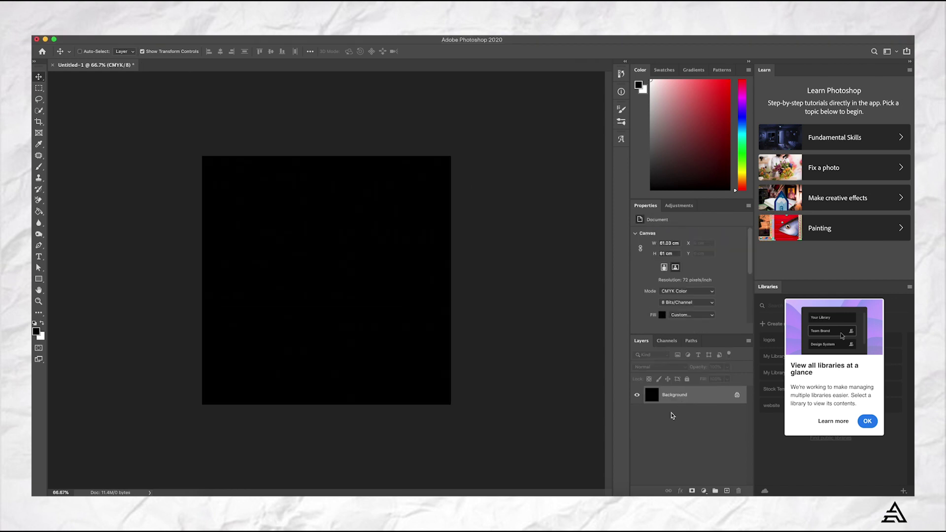
- Place the portrait JPG from Finder onto the black canvas as a new layer
click(213, 491)
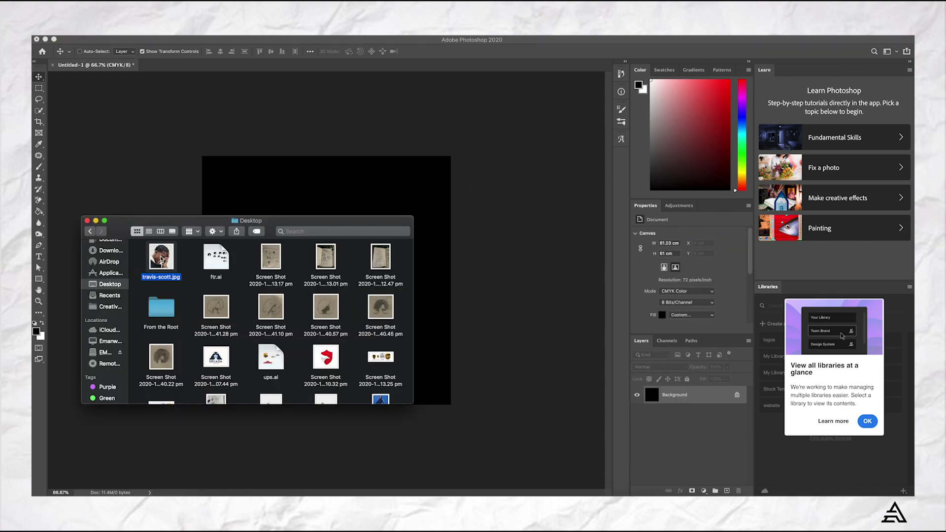
drag(161, 256, 363, 254)
drag(407, 296, 407, 297)
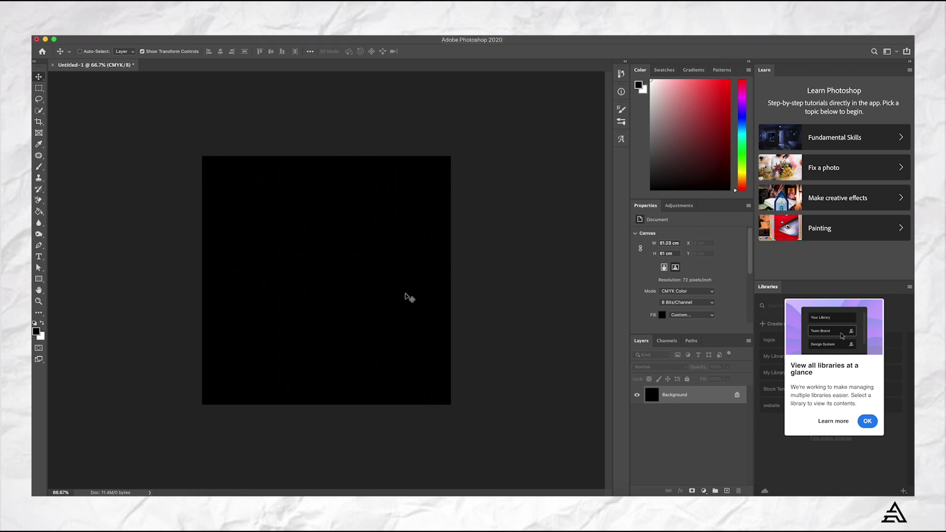
click(697, 442)
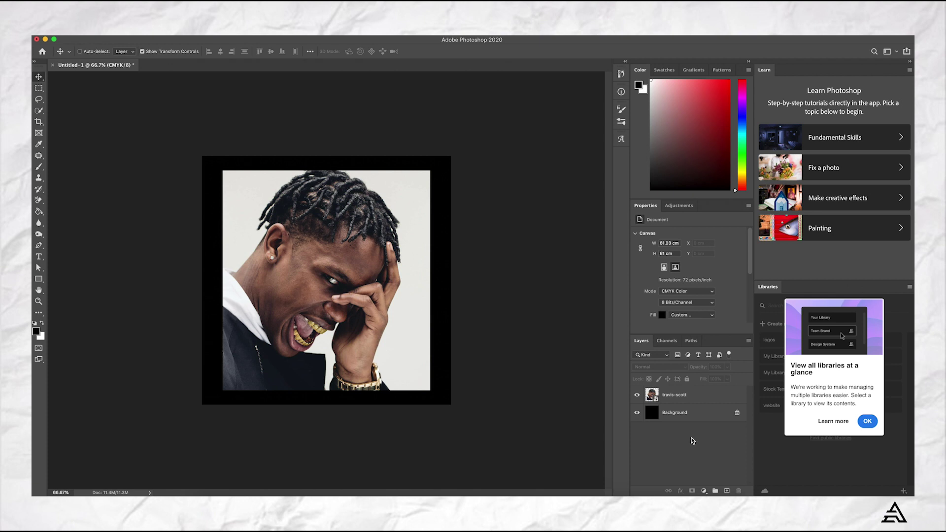
- Add a Gradient Map adjustment layer above the photo with Reverse enabled
click(704, 490)
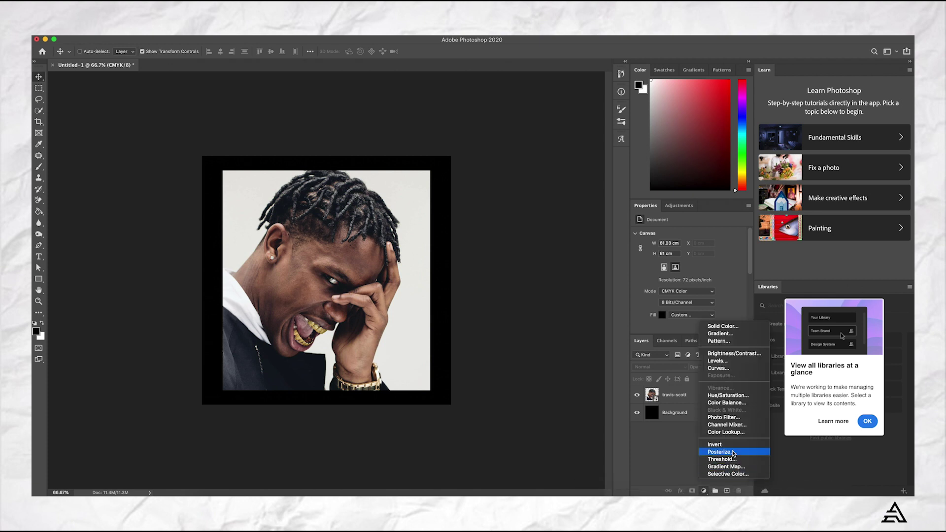
click(732, 466)
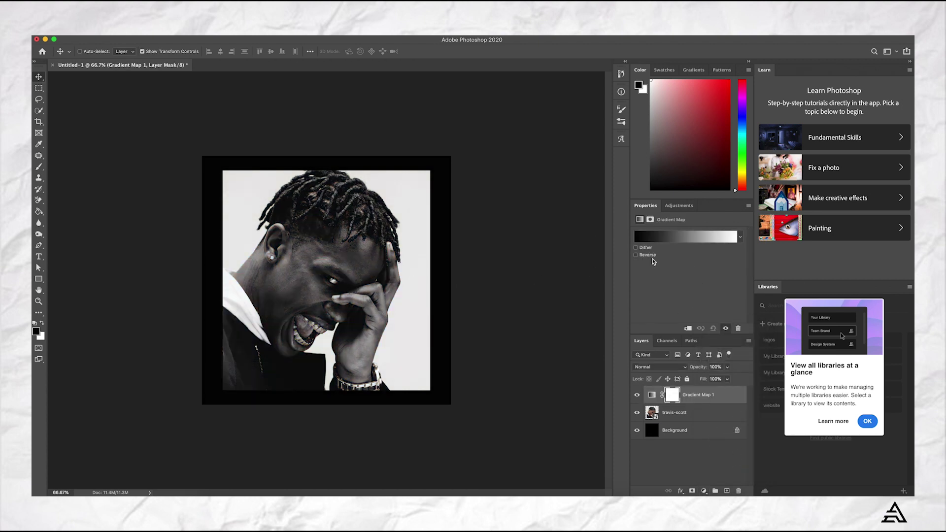
click(635, 255)
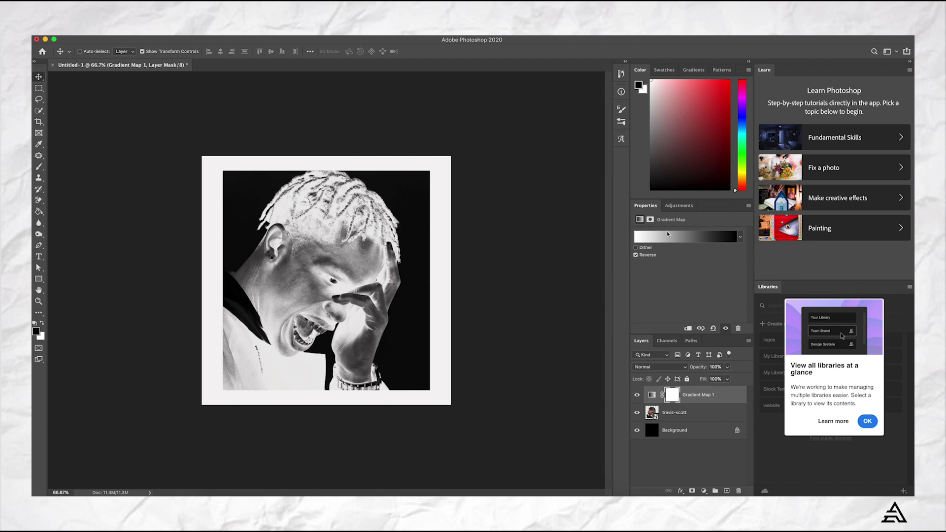
- In the Gradient Editor, set the darkest left stop's colour to hex 2a3283
click(679, 239)
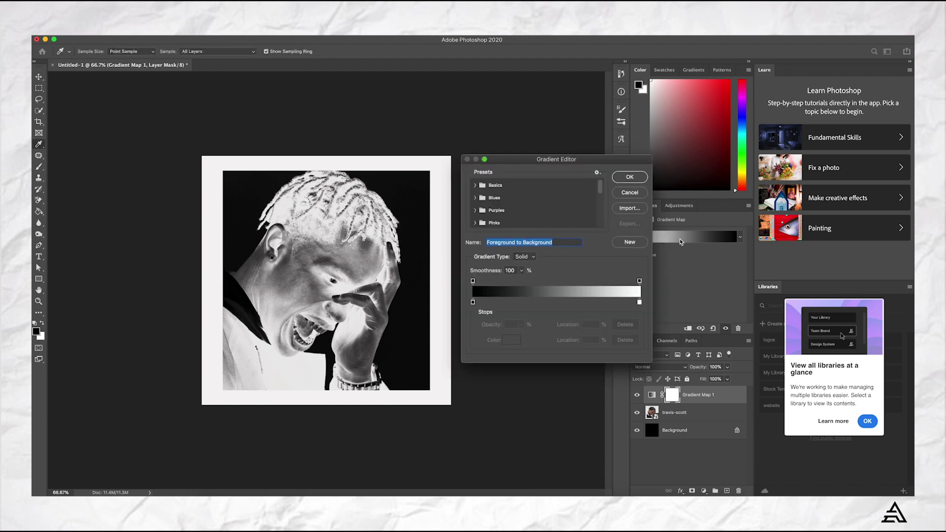
click(473, 302)
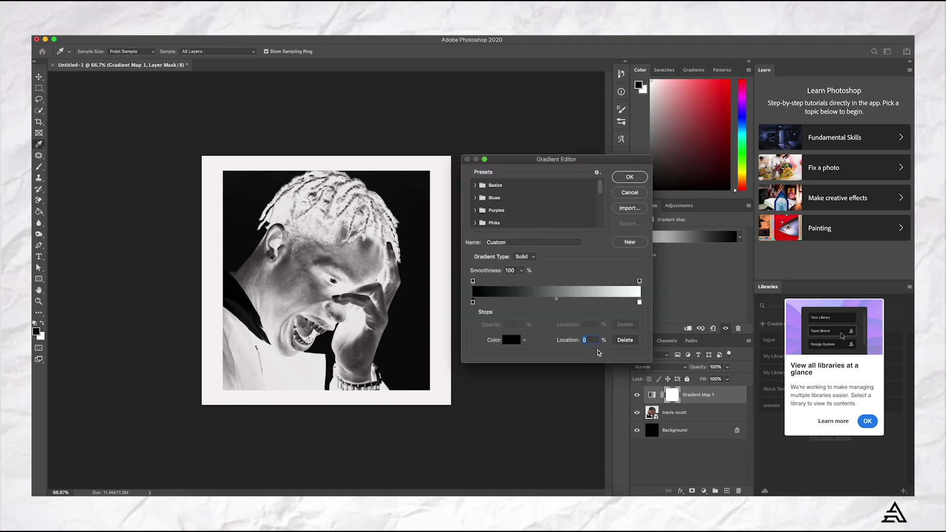
click(591, 342)
click(511, 340)
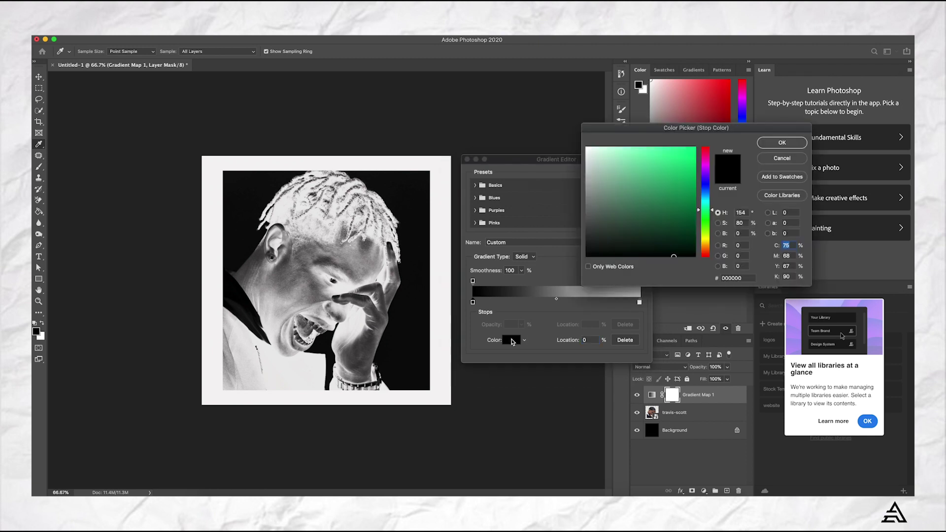
click(744, 278)
key(BackSpace)
text(2a)
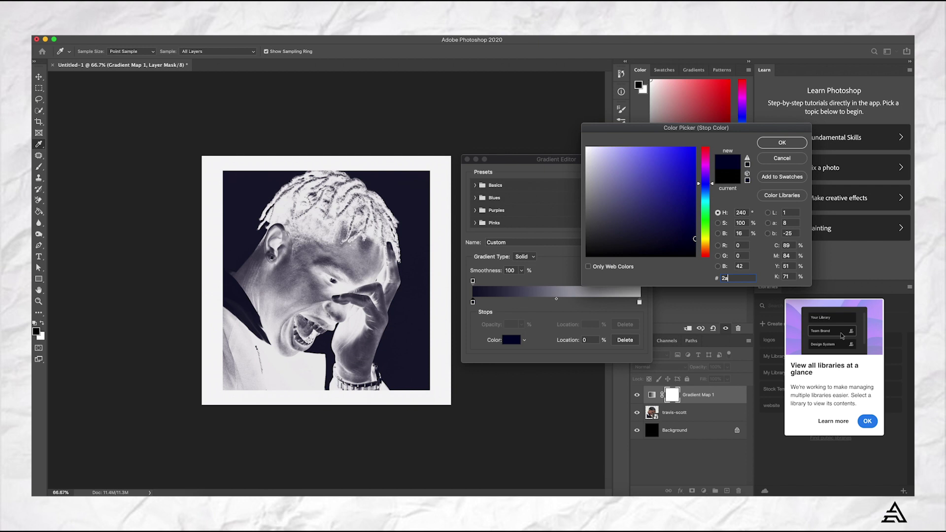
text(32)
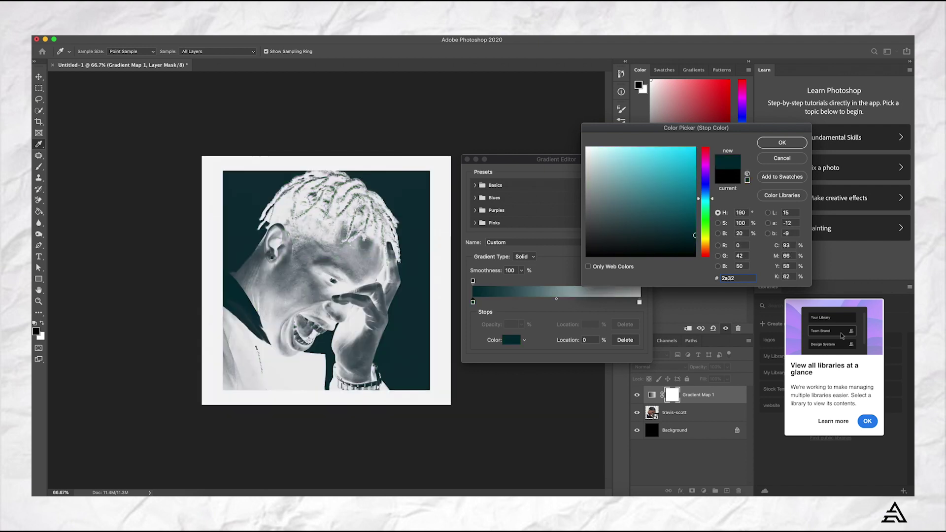
text(83)
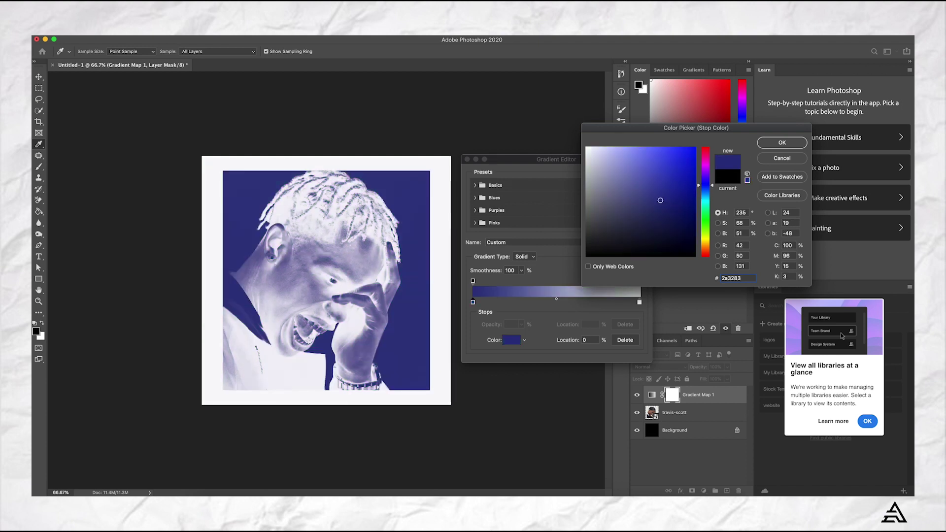
- Add a bright blue 195bfe colour stop at 19% along the gradient
click(791, 144)
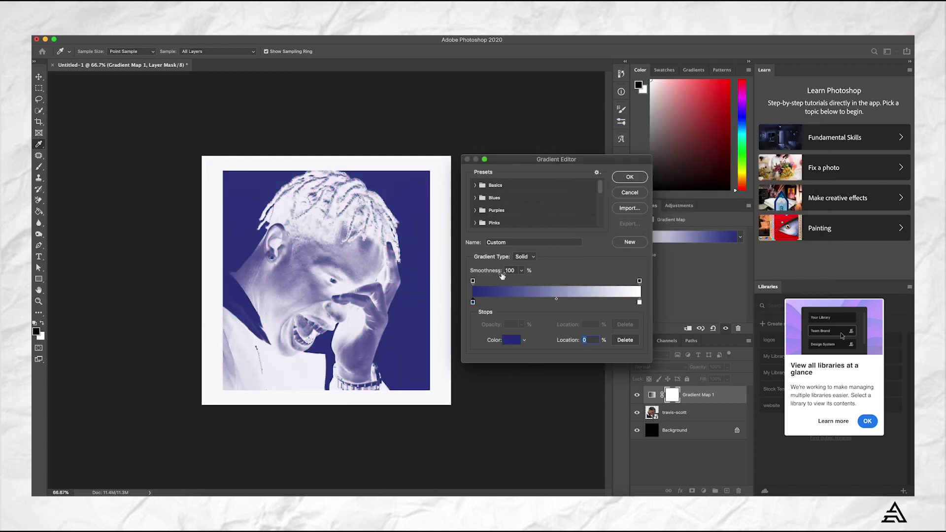
click(494, 301)
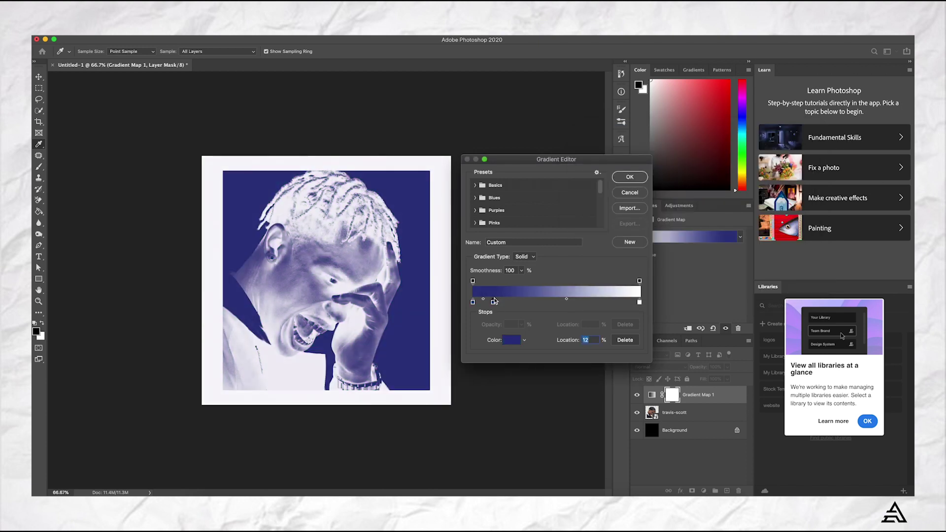
drag(496, 301, 506, 306)
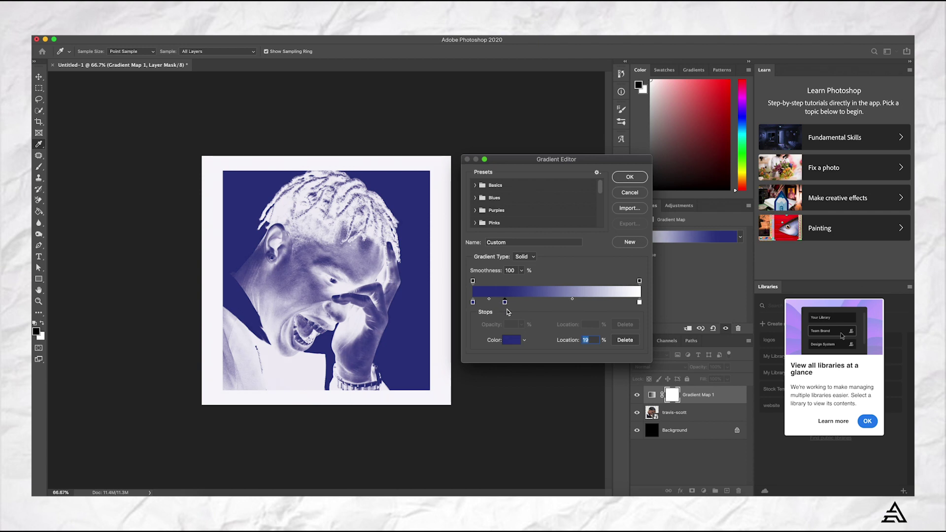
click(511, 340)
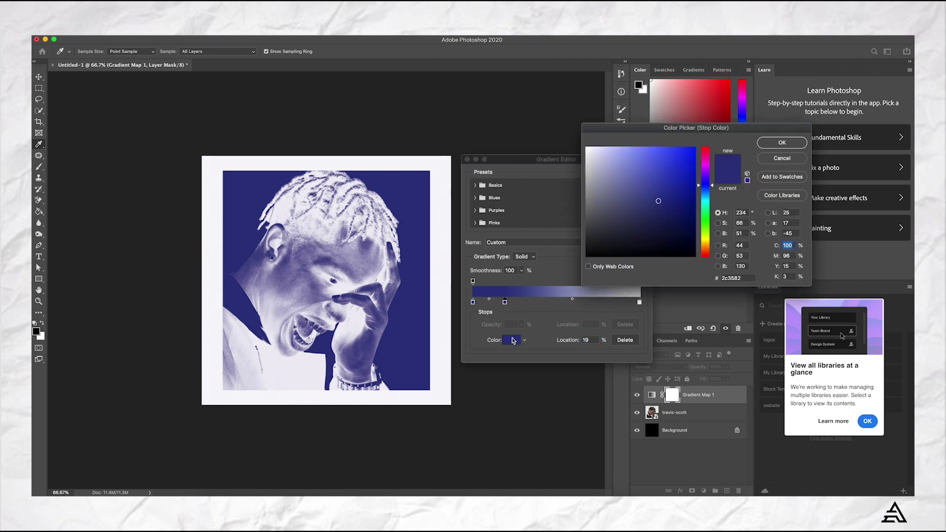
click(746, 279)
key(BackSpace)
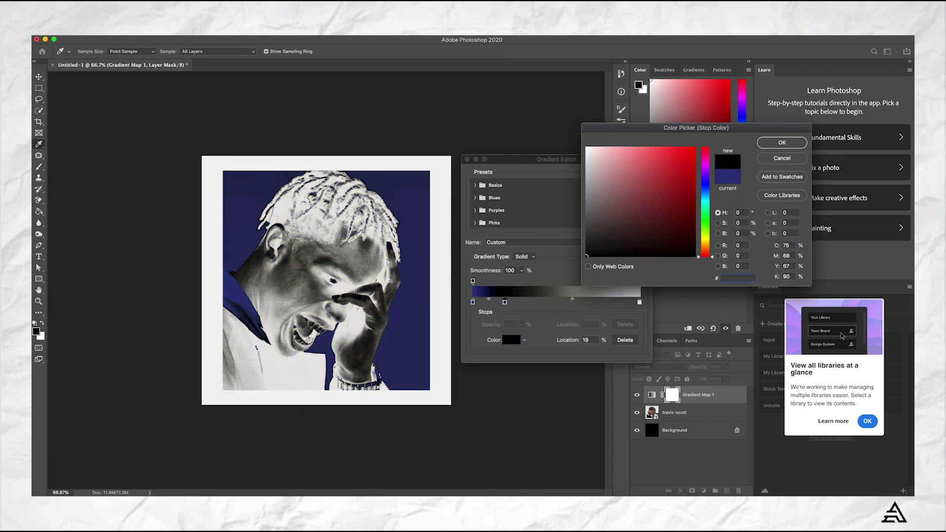
text(1)
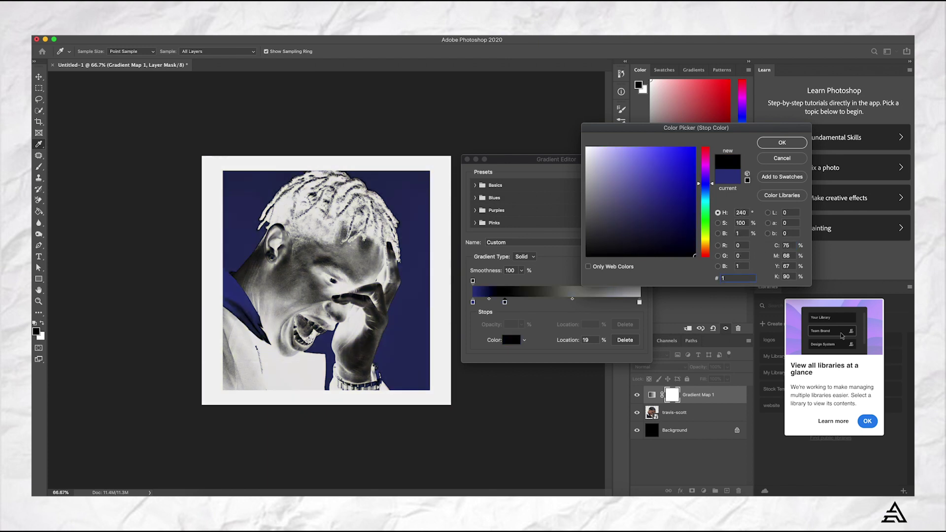
text(95)
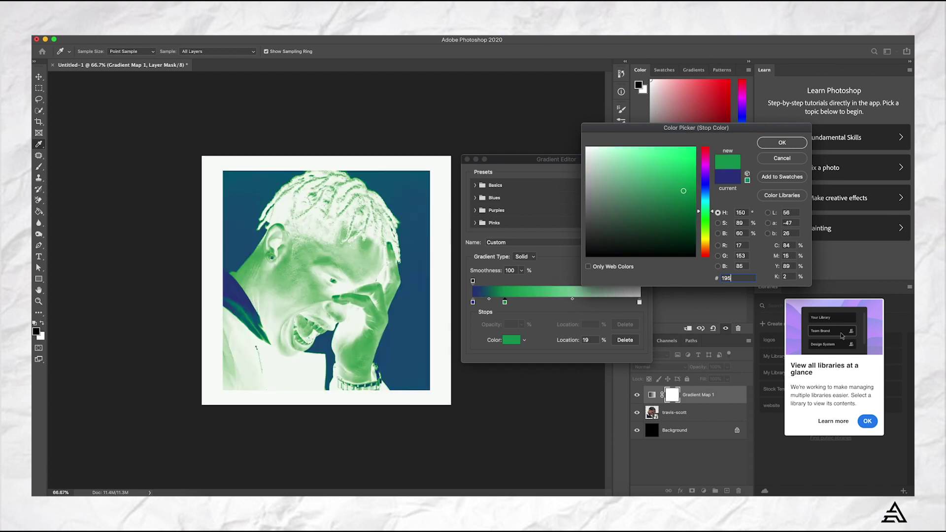
text(b)
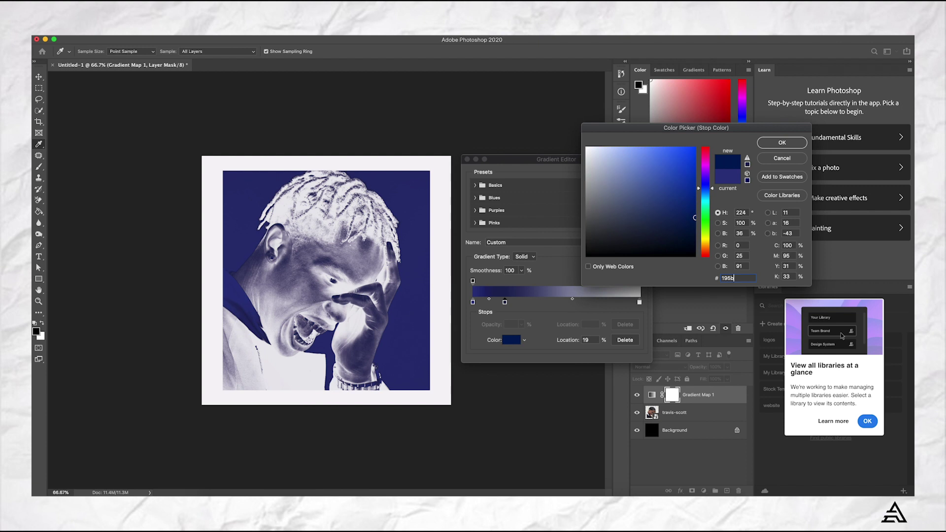
text(fe)
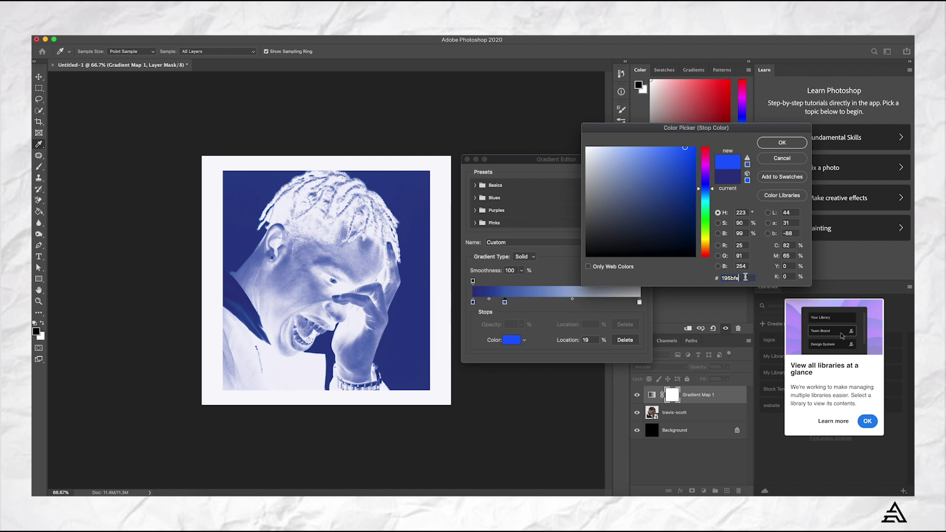
click(783, 144)
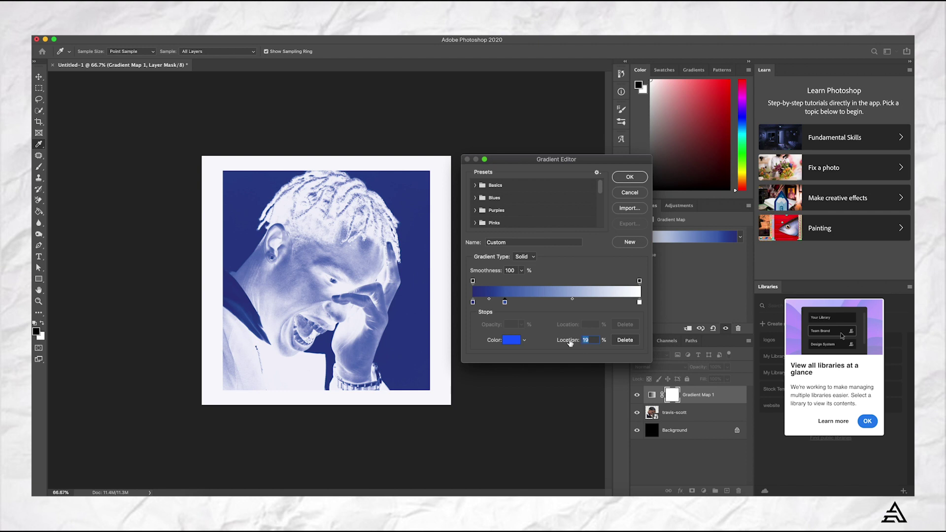
- Add a red e22326 colour stop at 41% along the gradient
click(541, 302)
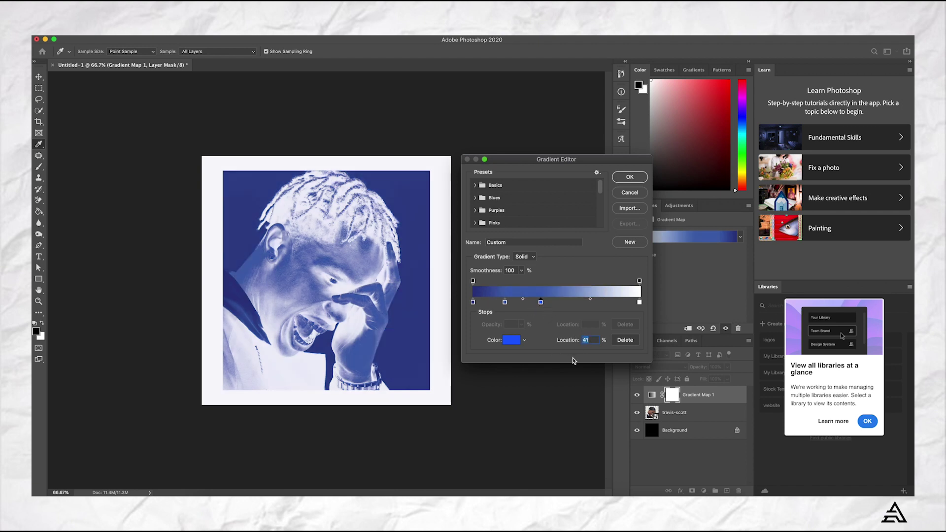
click(510, 341)
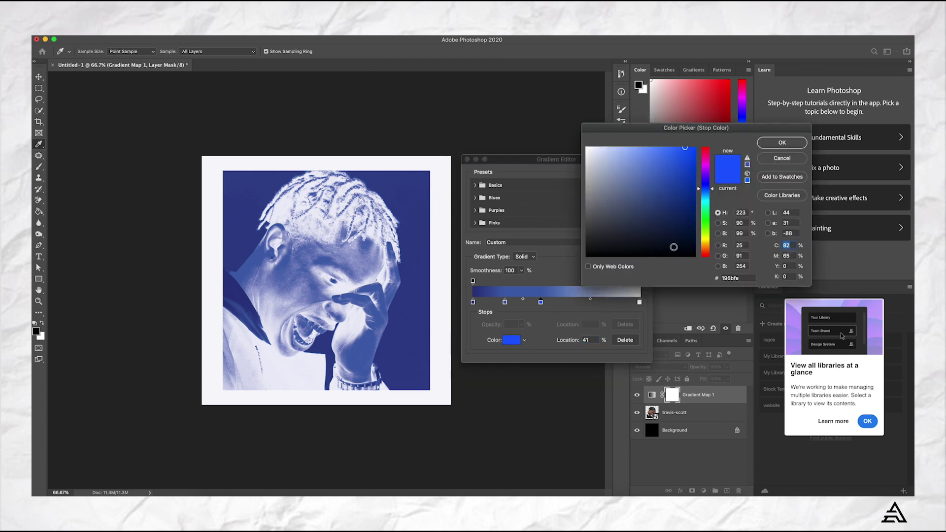
click(745, 278)
key(BackSpace)
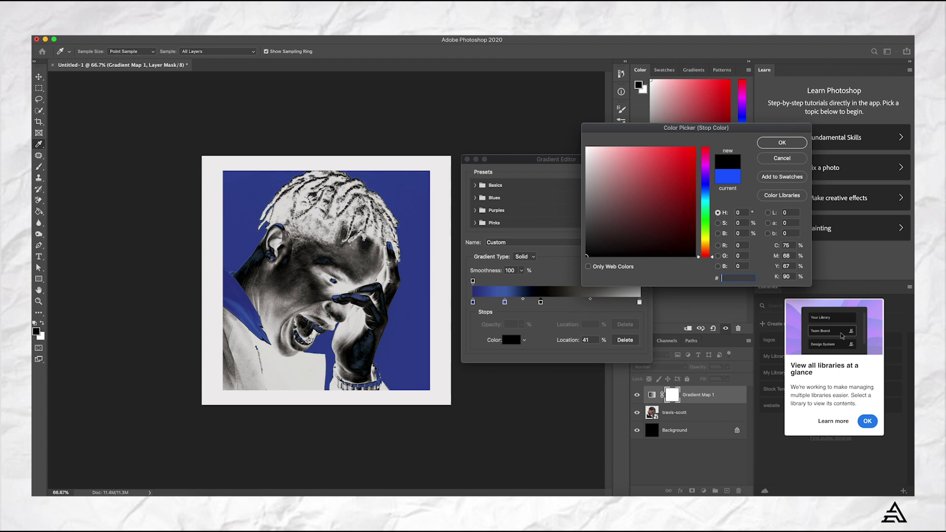
text(e)
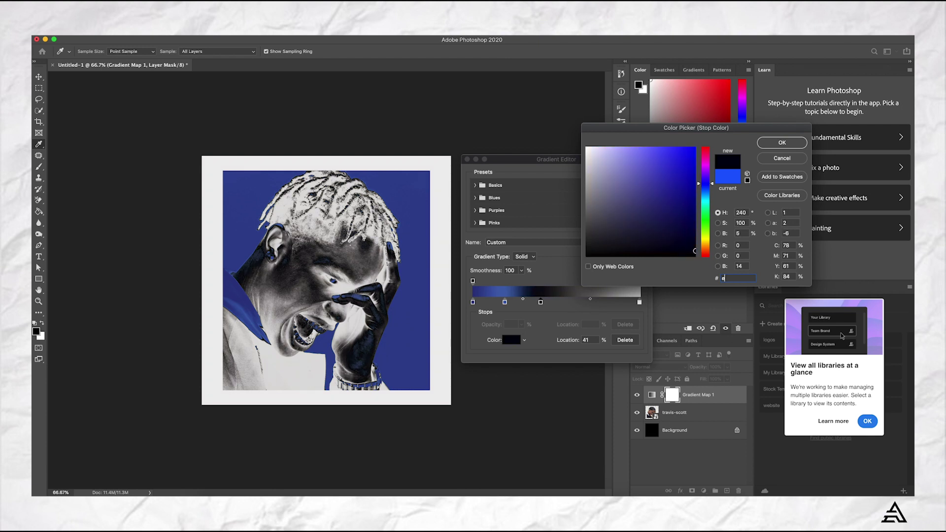
text(22)
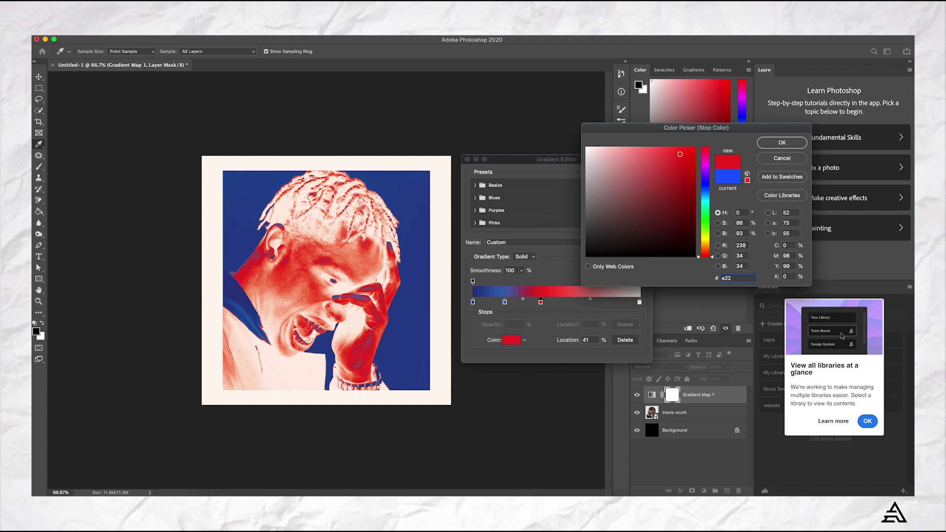
text(322)
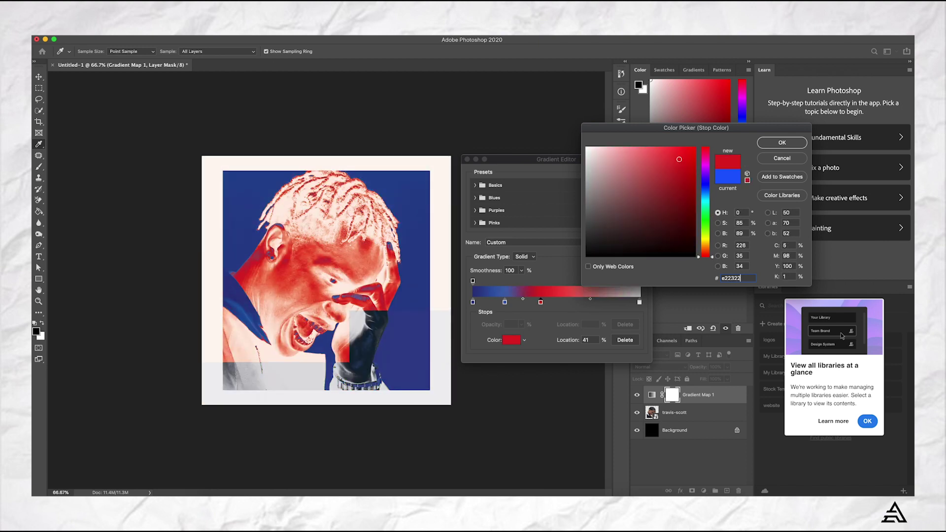
key(BackSpace)
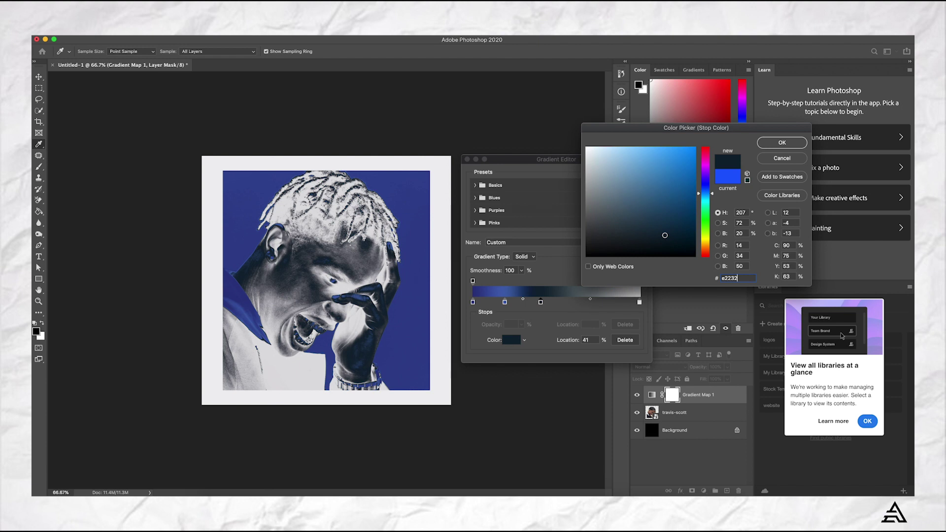
text(6)
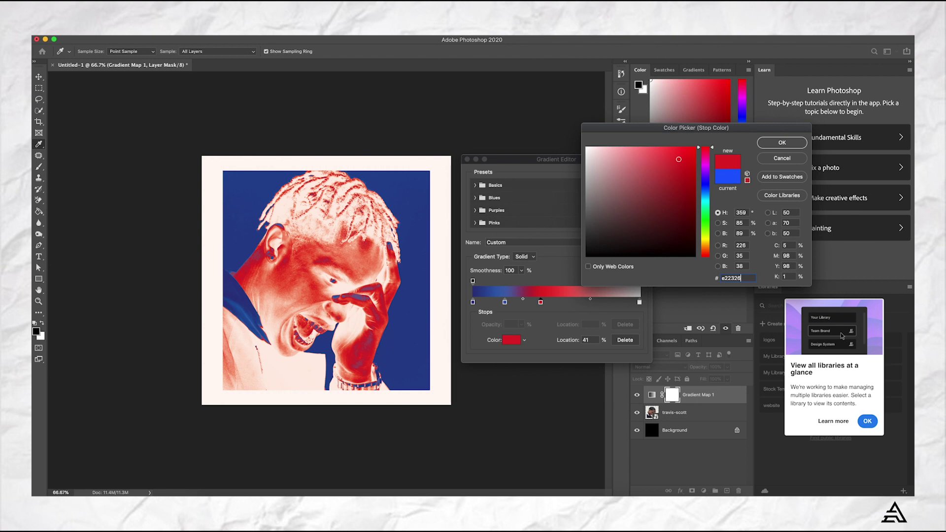
click(787, 143)
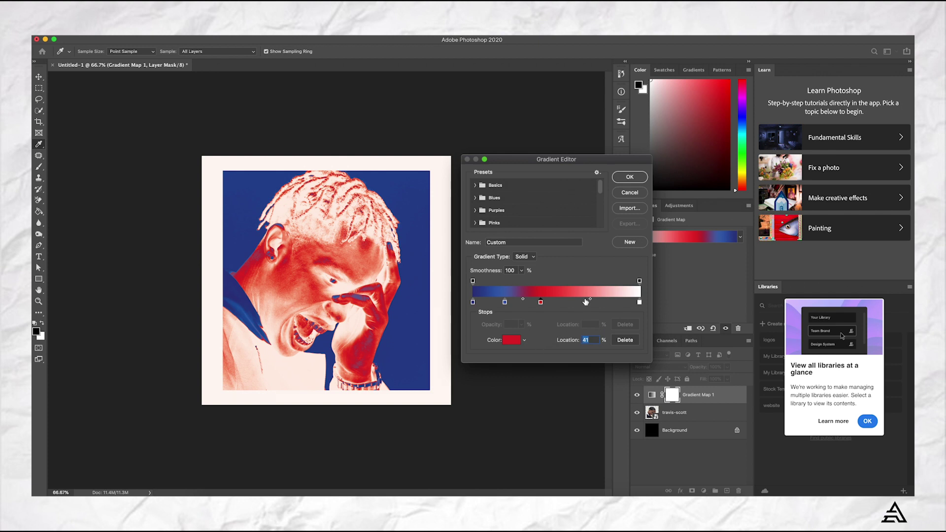
- Add a new colour stop at 77% and make it yellow f1d113
click(585, 301)
drag(585, 302, 601, 303)
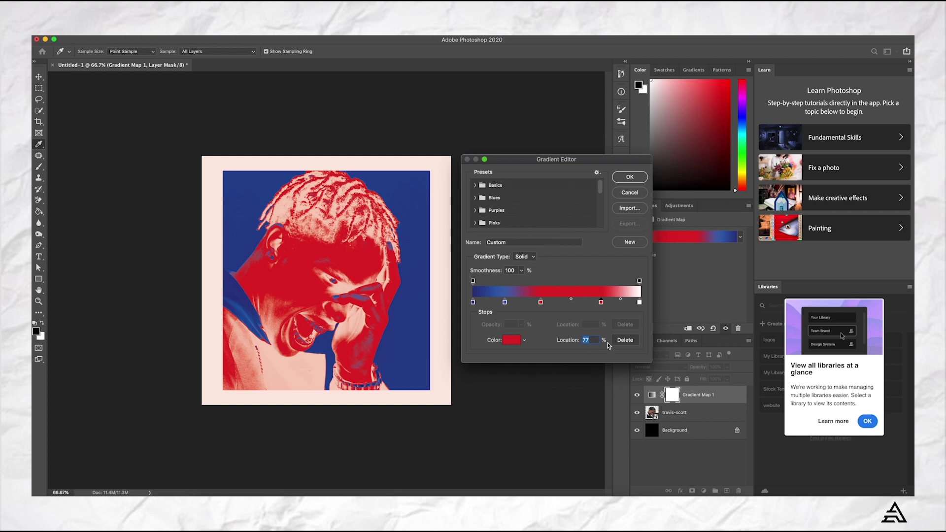
click(504, 341)
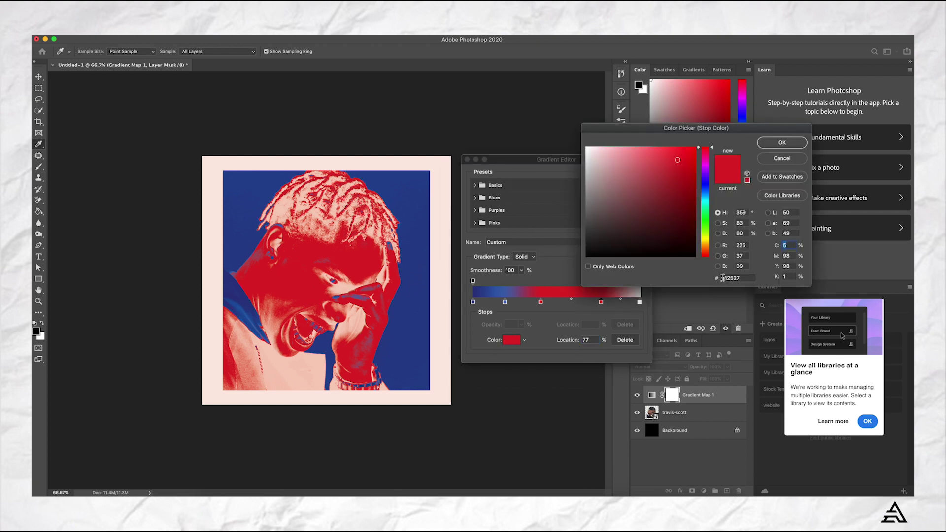
click(745, 277)
key(BackSpace)
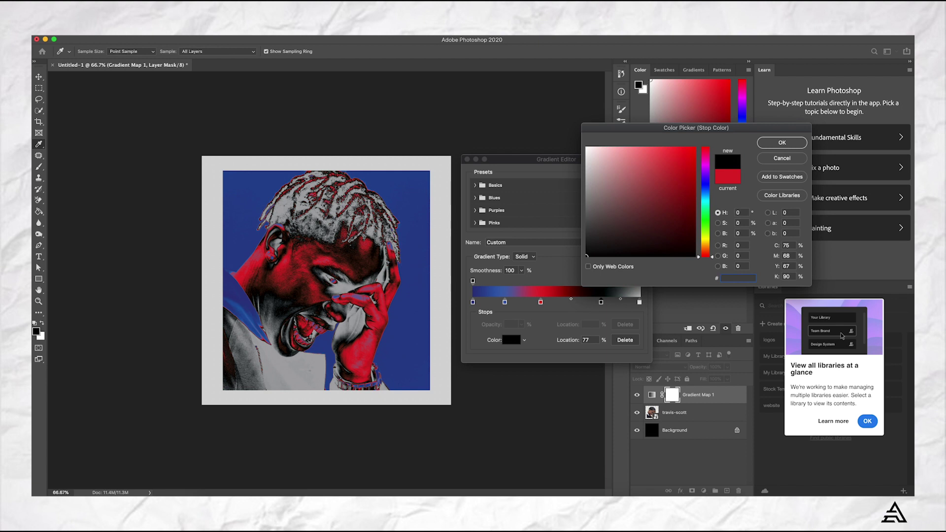
text(f1d)
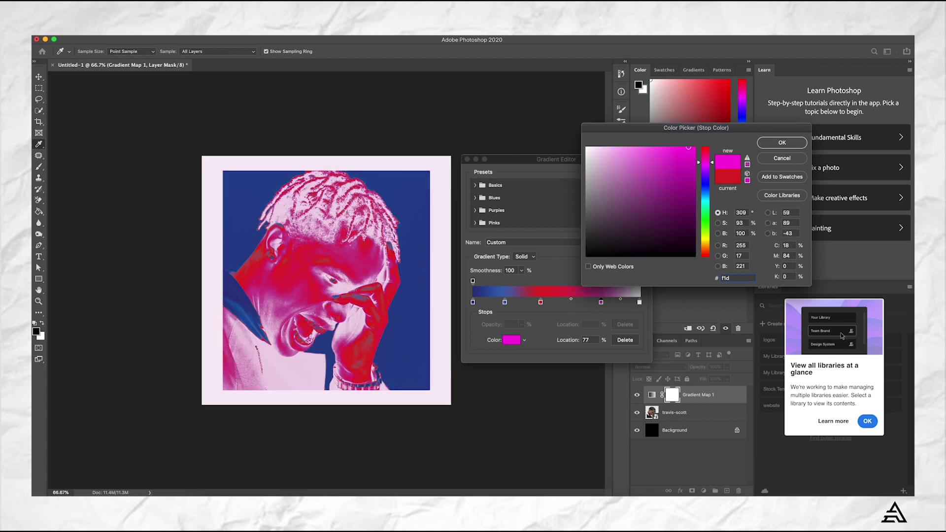
text(113)
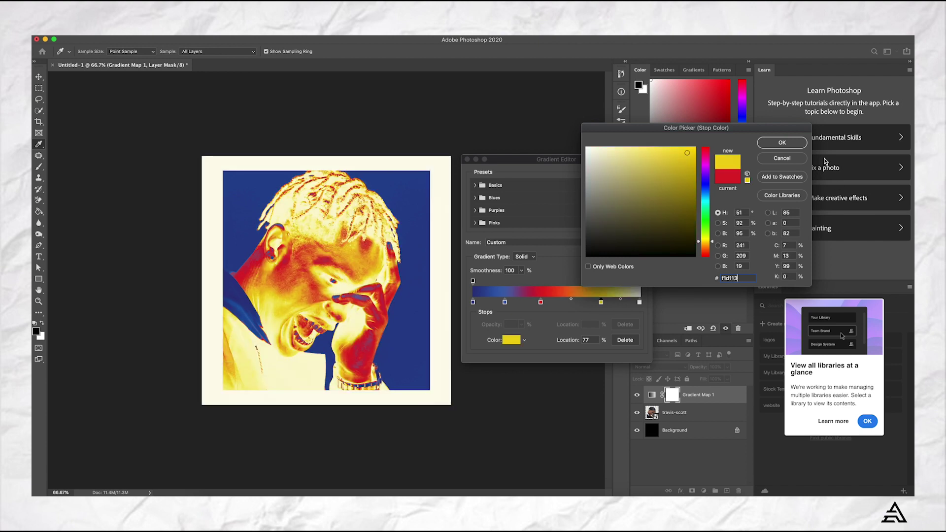
click(781, 143)
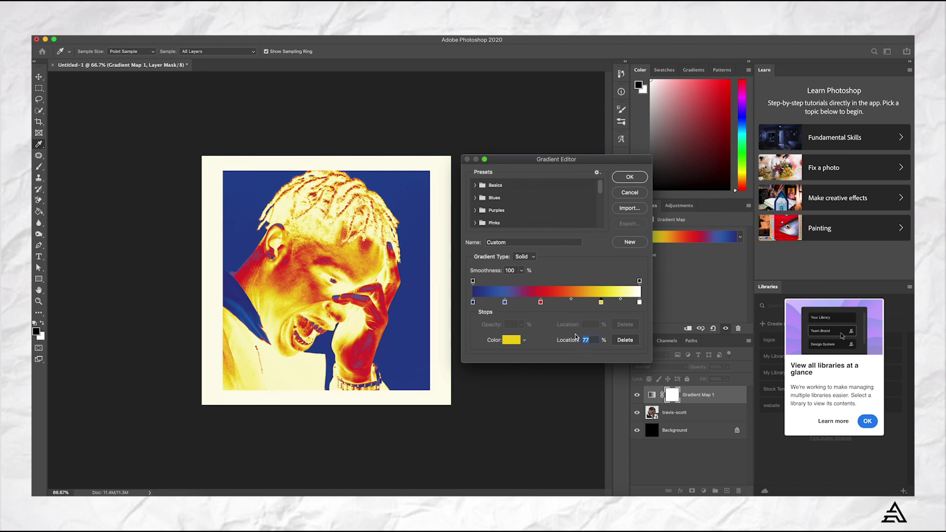
- Change the white 100% end stop to pale cream hex eaf4cf
click(640, 303)
click(510, 342)
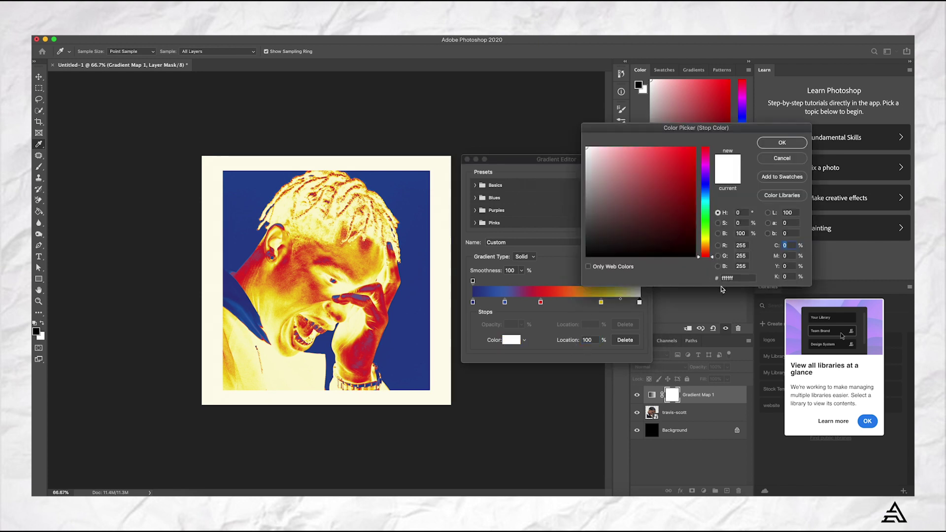
click(737, 278)
key(BackSpace)
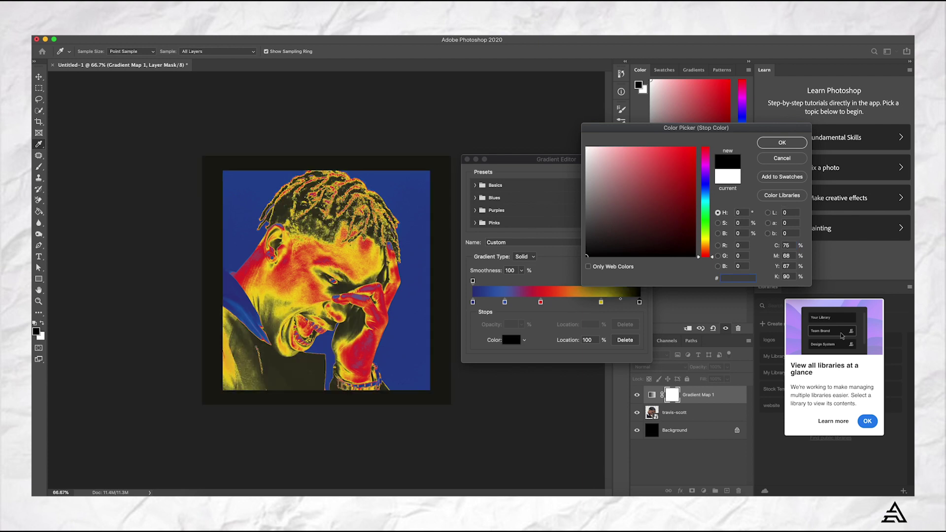
text(ea)
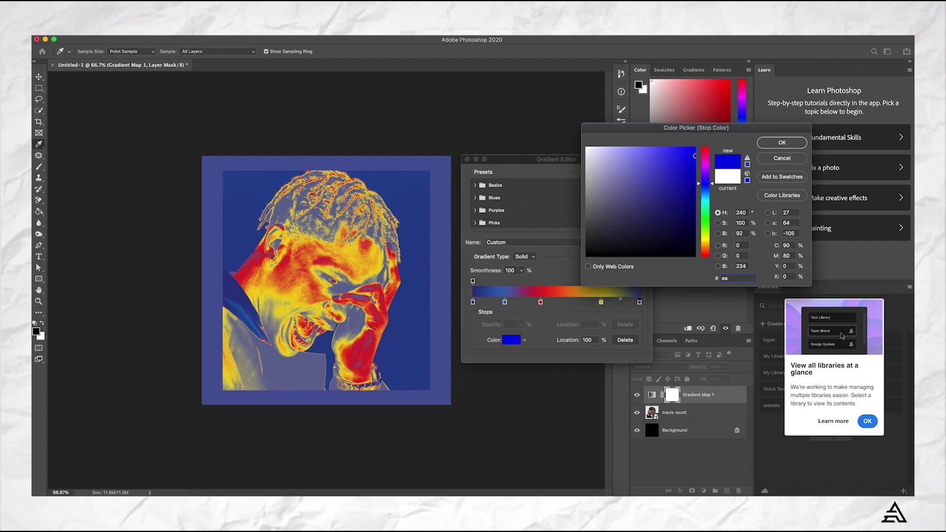
text(f)
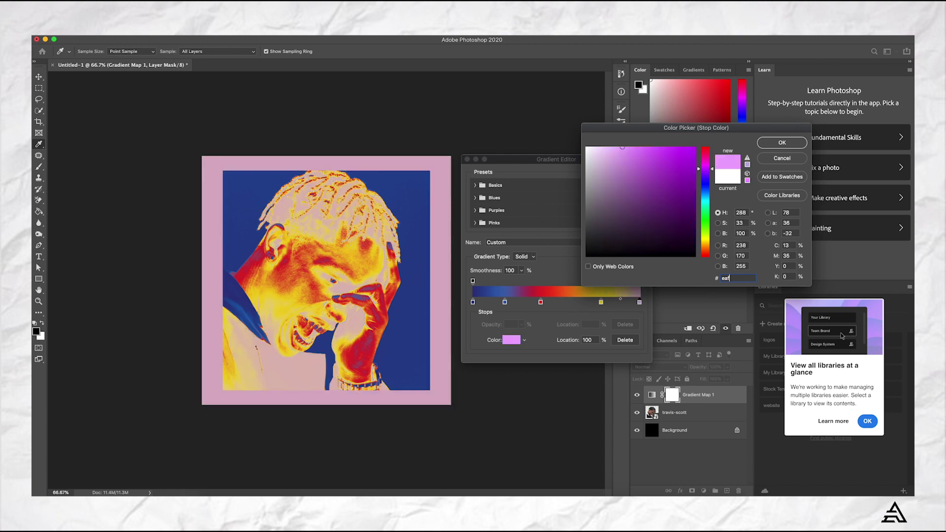
text(4c)
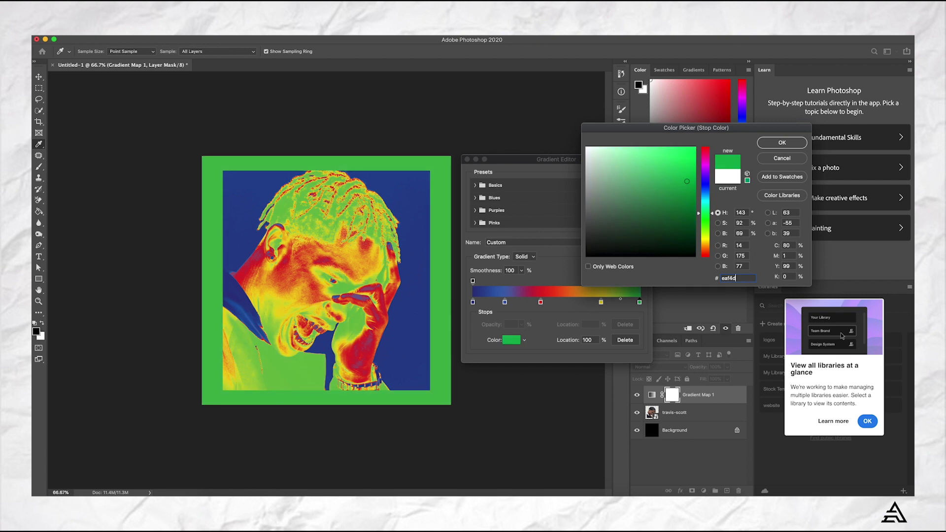
key(BackSpace)
text(df)
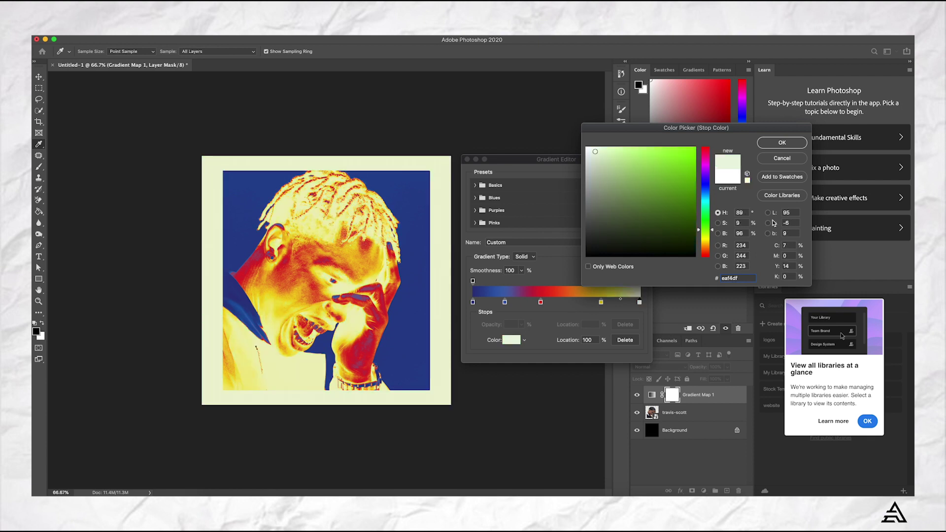
click(782, 144)
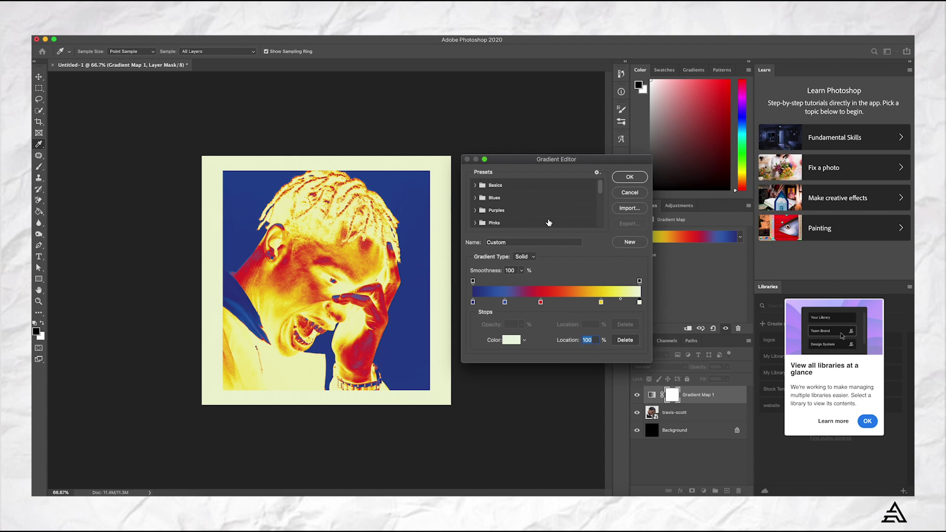
scroll(569, 222, down, 5)
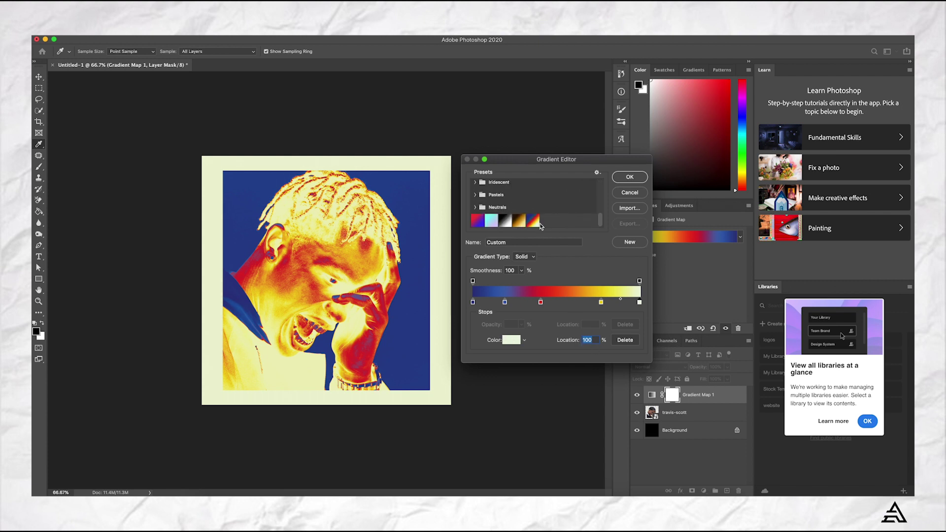
- Apply the edited gradient and clip Gradient Map 1 to the travis-scott photo layer
click(638, 181)
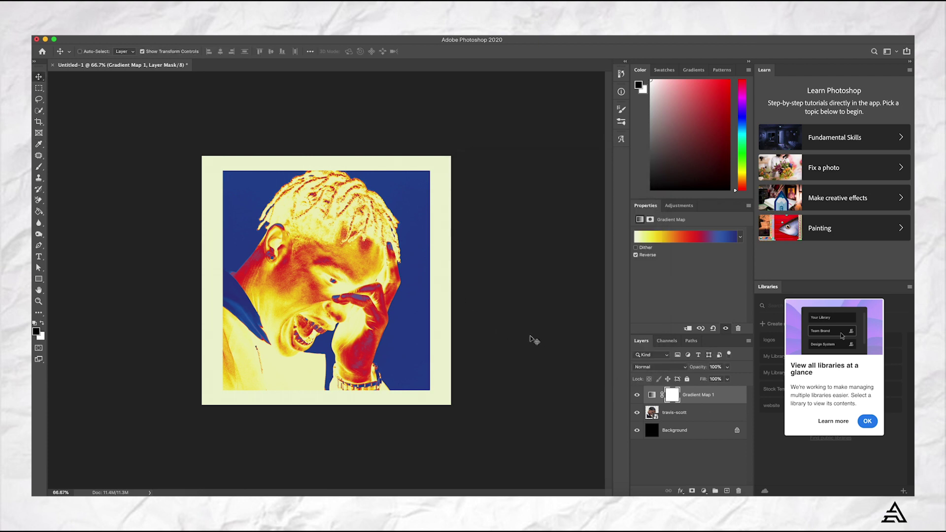
drag(693, 409, 693, 402)
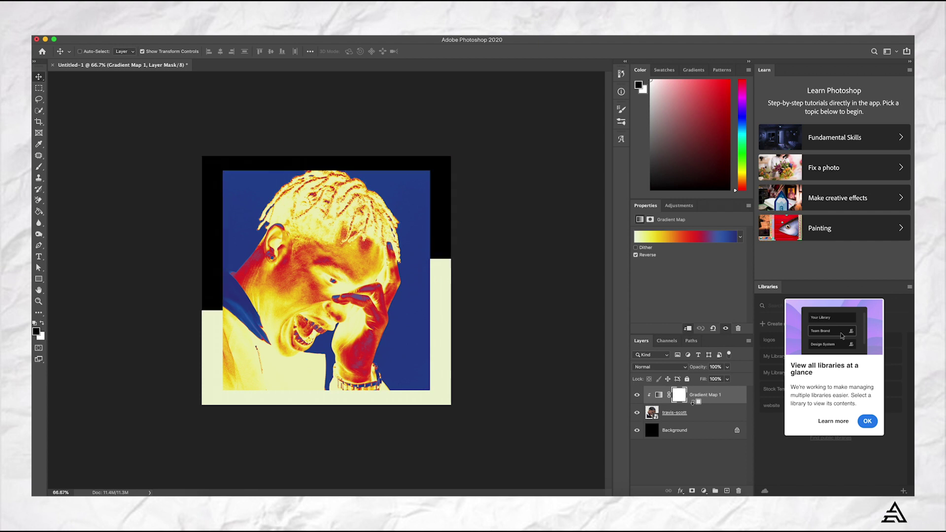
alt+click(693, 404)
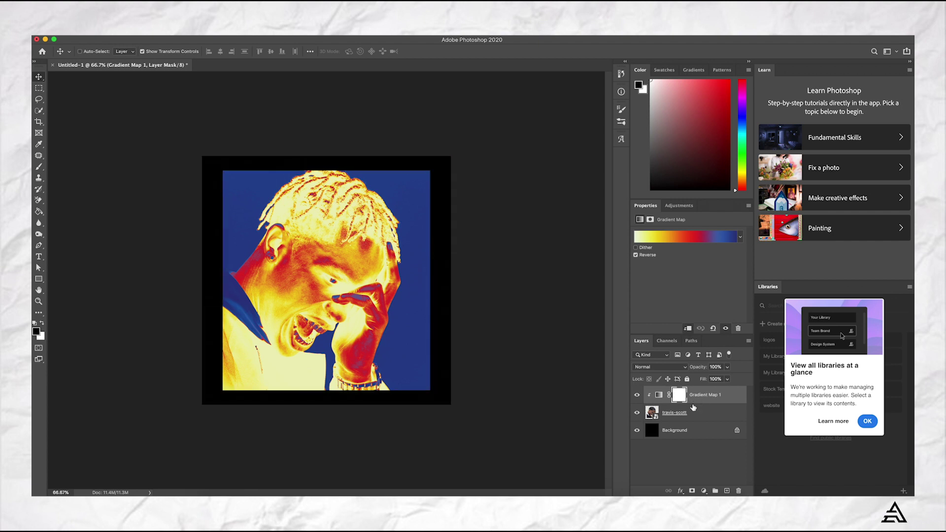